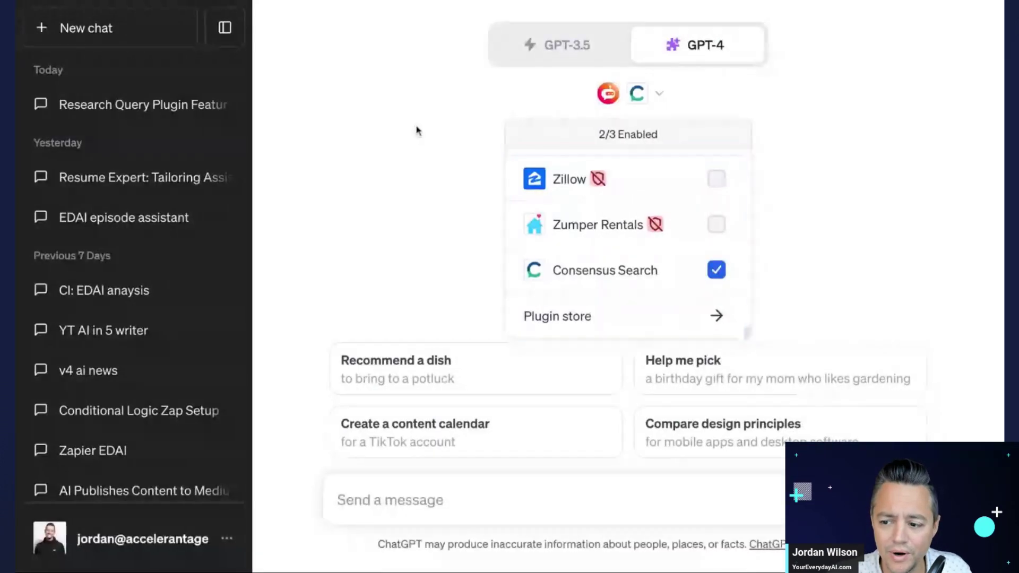
- Dismiss the plugin list and review the 'Research Query Plugin' chat's explanation of Consensus Search
left_click(416, 130)
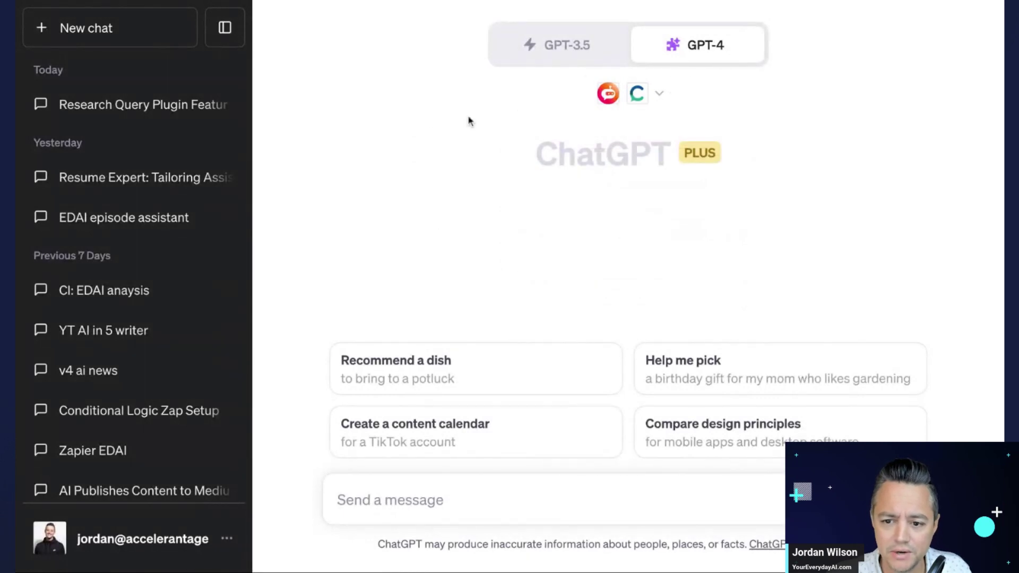
left_click(159, 118)
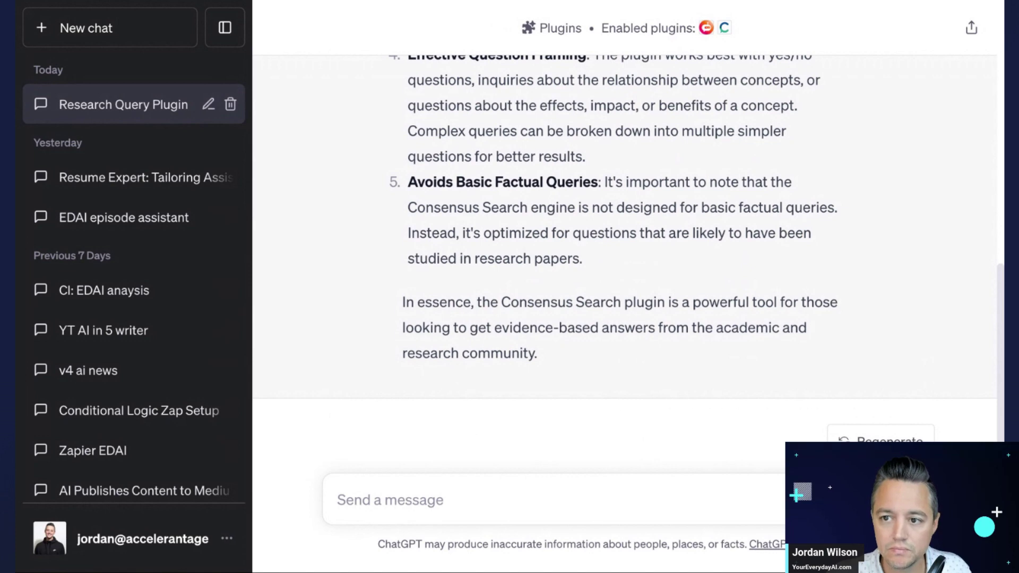
scroll(444, 226, "up", 1)
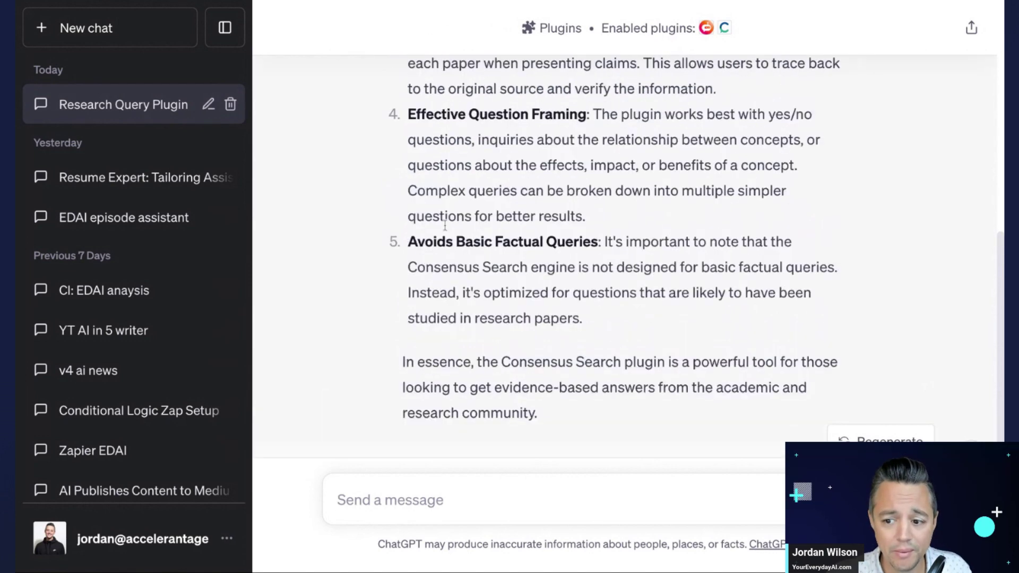
scroll(445, 225, "up", 7)
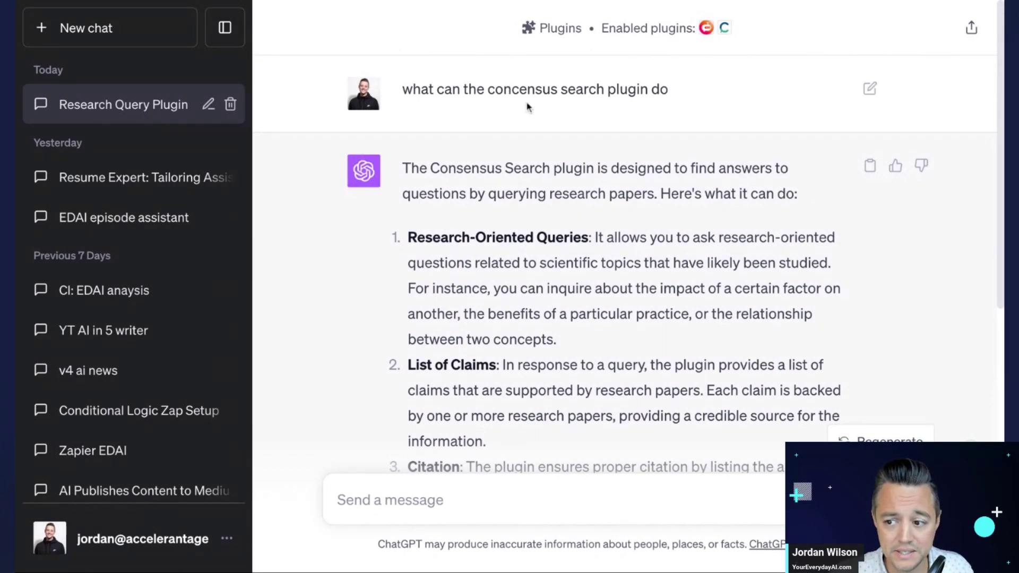
scroll(437, 112, "down", 3)
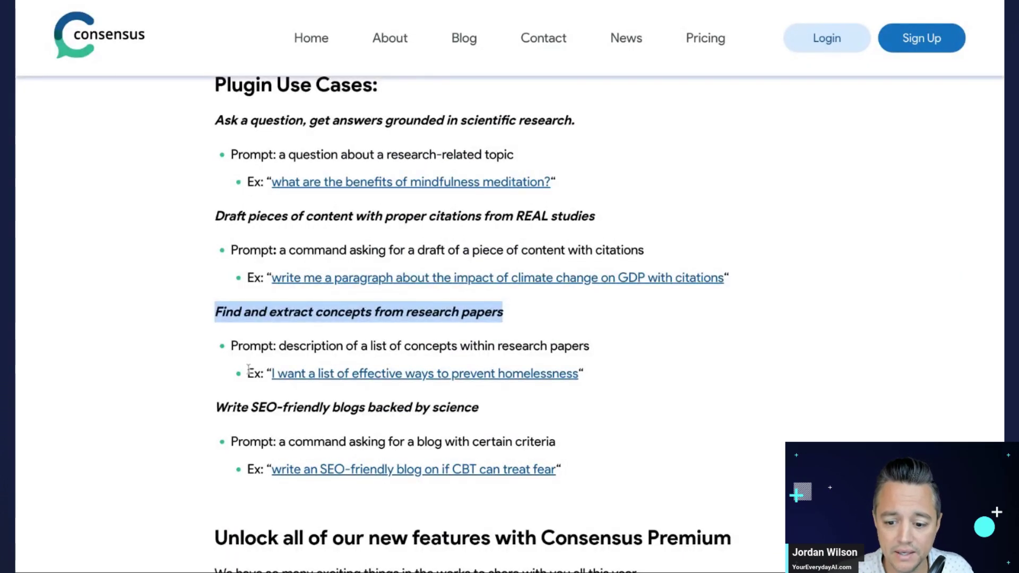
- Scroll to 'Write SEO-friendly blogs backed by science' and select its description line
scroll(216, 375, "down", 3)
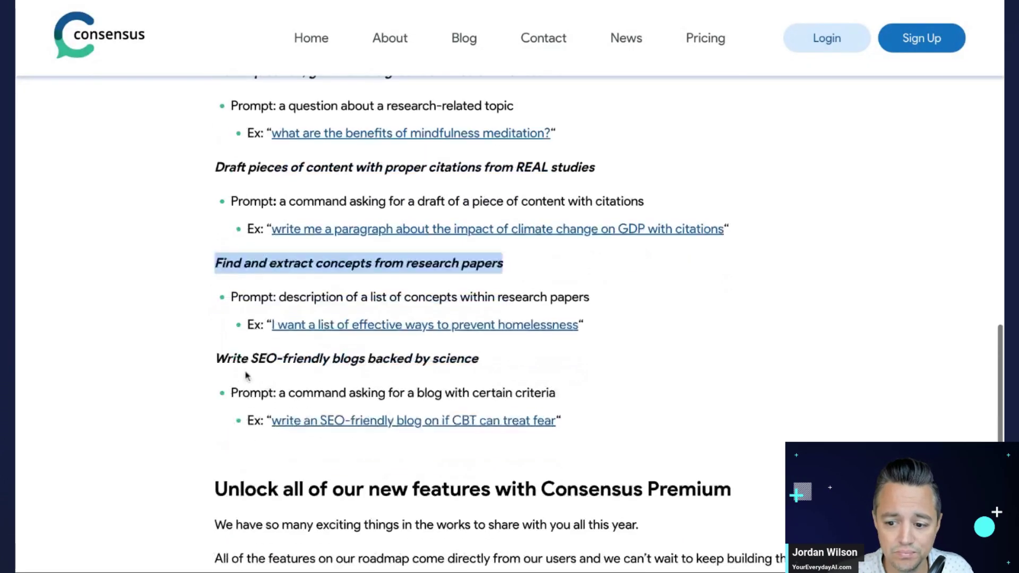
scroll(216, 376, "down", 2)
left_click_drag(282, 284, 490, 286)
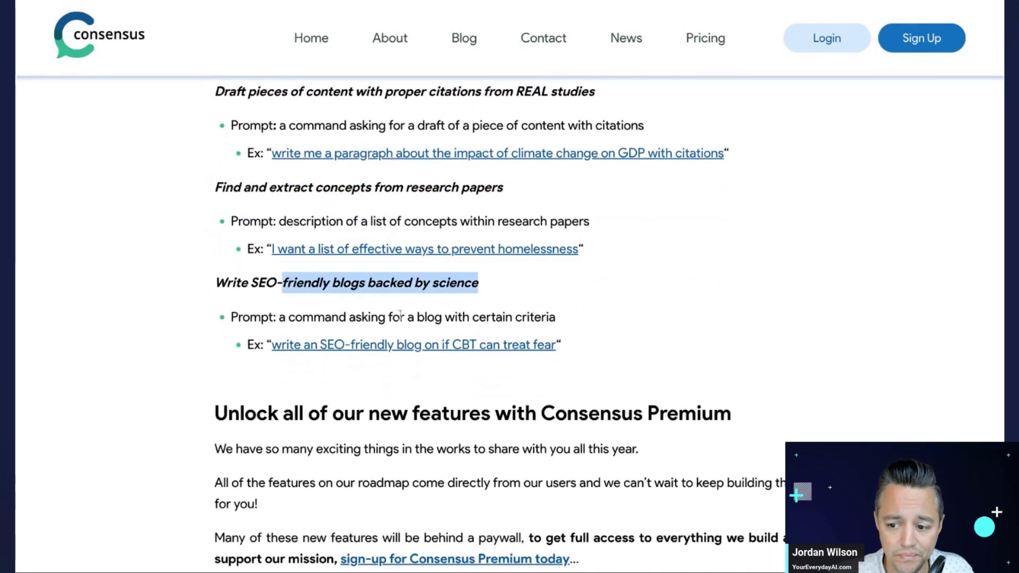
left_click_drag(231, 317, 484, 317)
left_click(545, 320)
left_click_drag(231, 317, 546, 317)
left_click(571, 323)
left_click_drag(230, 316, 556, 316)
- Select the example prompt 'write an SEO-friendly blog on if CBT can treat fear'
left_click(584, 342)
key("ctrl+shift+Left")
key("ctrl+shift+Left")
key("ctrl+shift+Left")
key("ctrl+shift+Left")
key("ctrl+shift+Left")
key("ctrl+shift+Left")
key("ctrl+shift+Left")
key("ctrl+shift+Left")
key("ctrl+shift+Left")
key("ctrl+shift+Left")
key("ctrl+shift+Left")
key("ctrl+shift+Left")
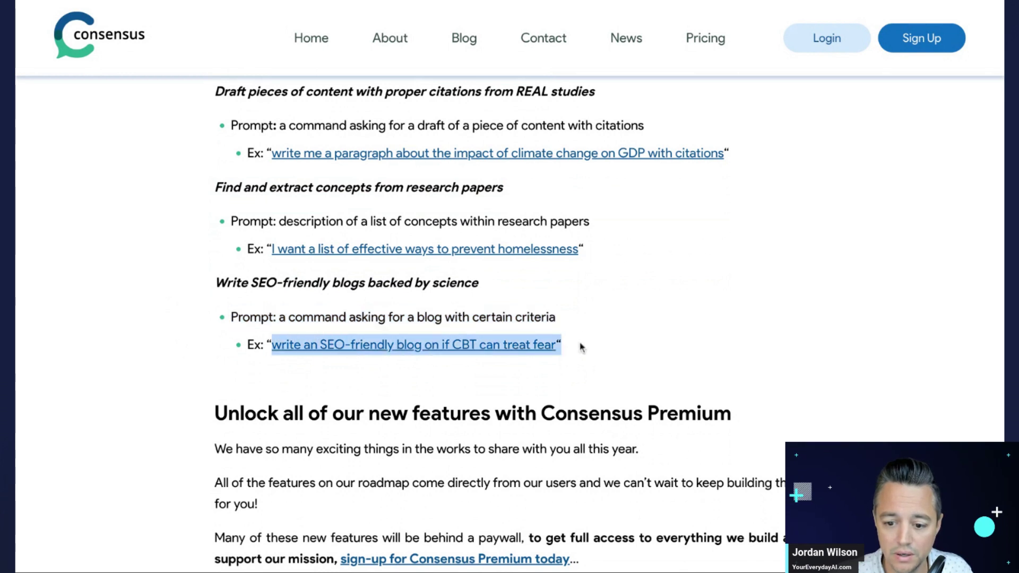
key("ctrl+shift+Right")
key("shift+Right")
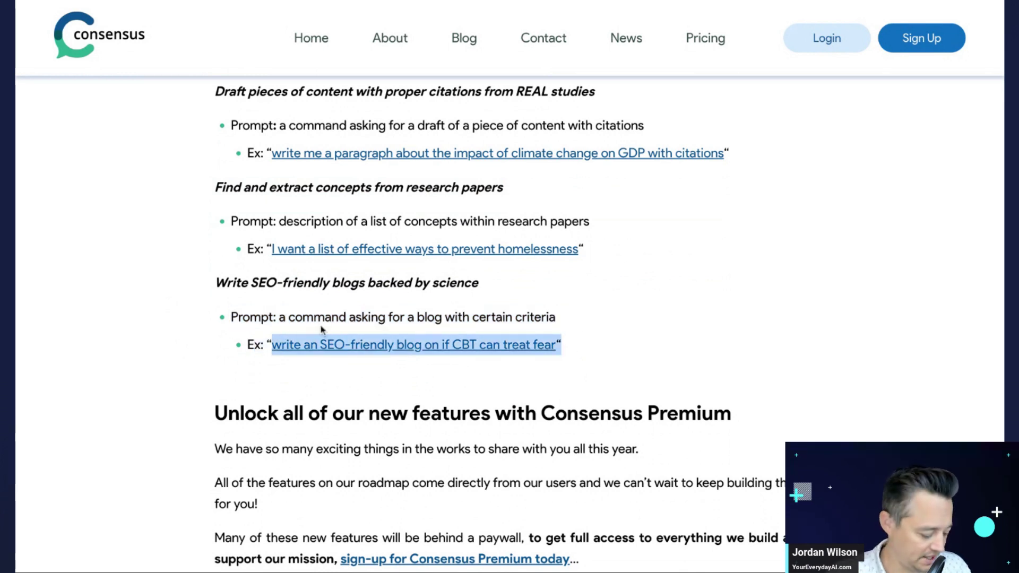
left_click(471, 1)
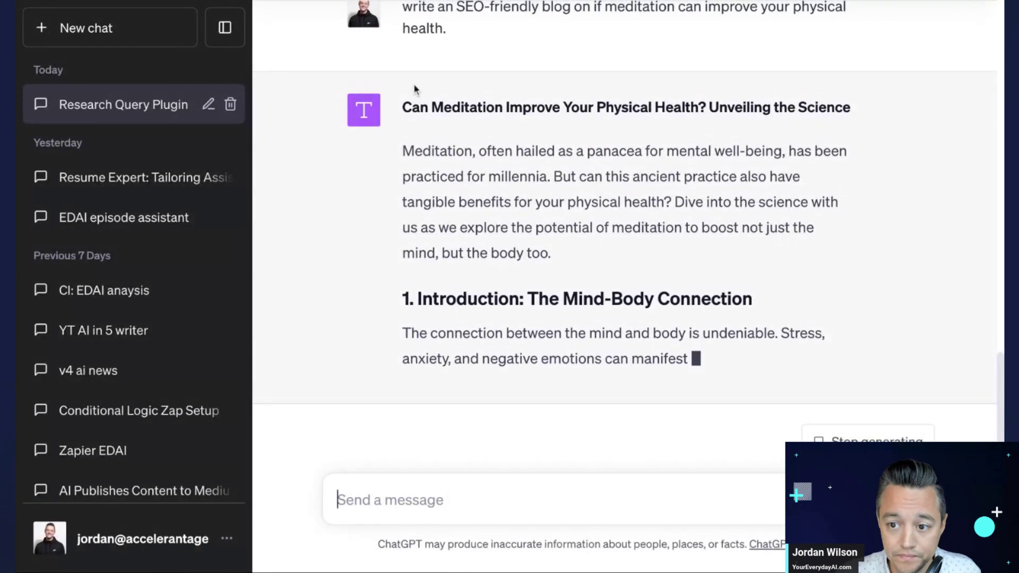
- Select the meditation blog prompt and scroll through ChatGPT's generated blog reply
scroll(416, 89, "up", 5)
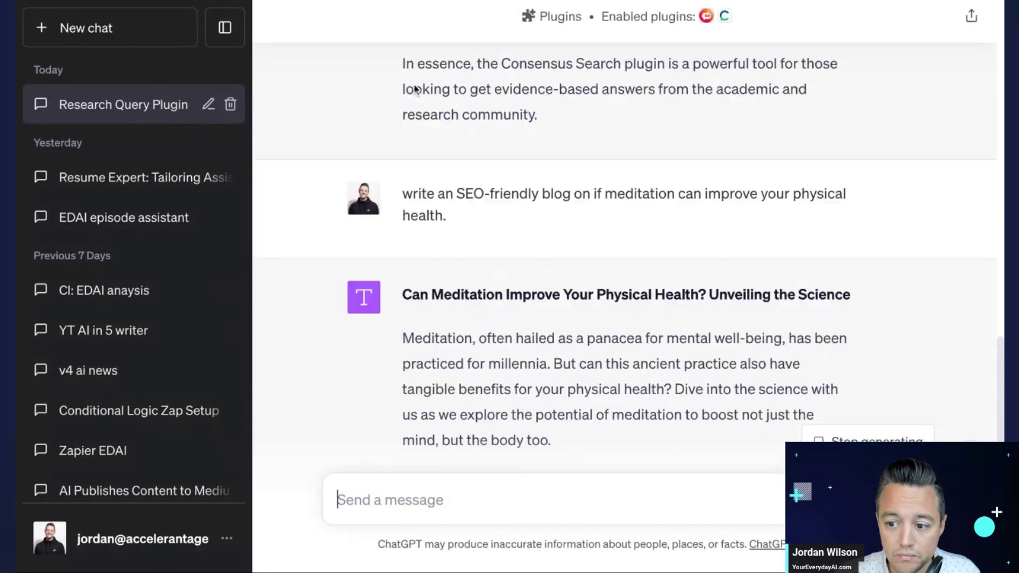
scroll(415, 89, "down", 4)
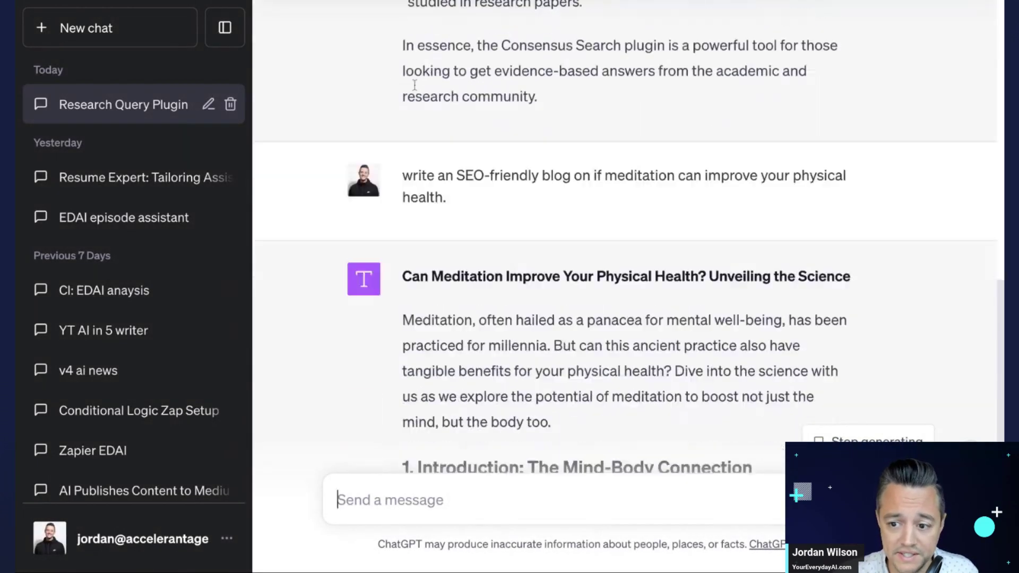
triple_click(406, 133)
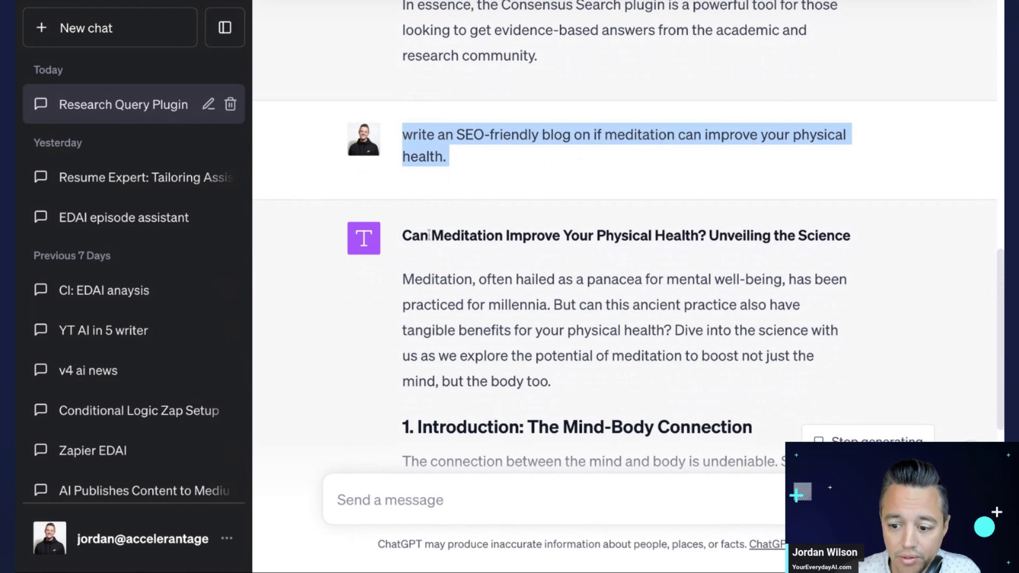
scroll(438, 238, "down", 1)
scroll(438, 238, "down", 8)
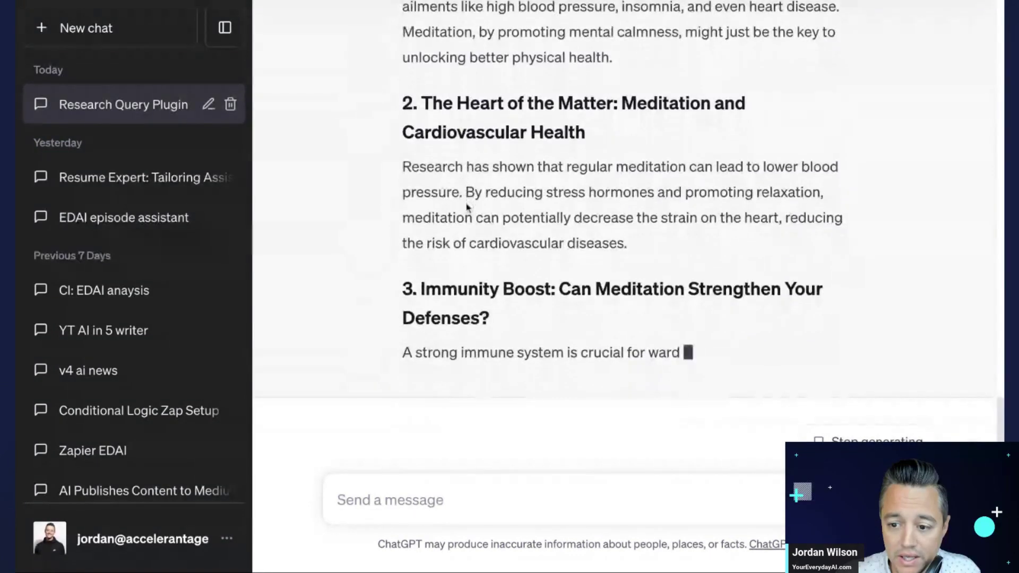
scroll(465, 207, "up", 5)
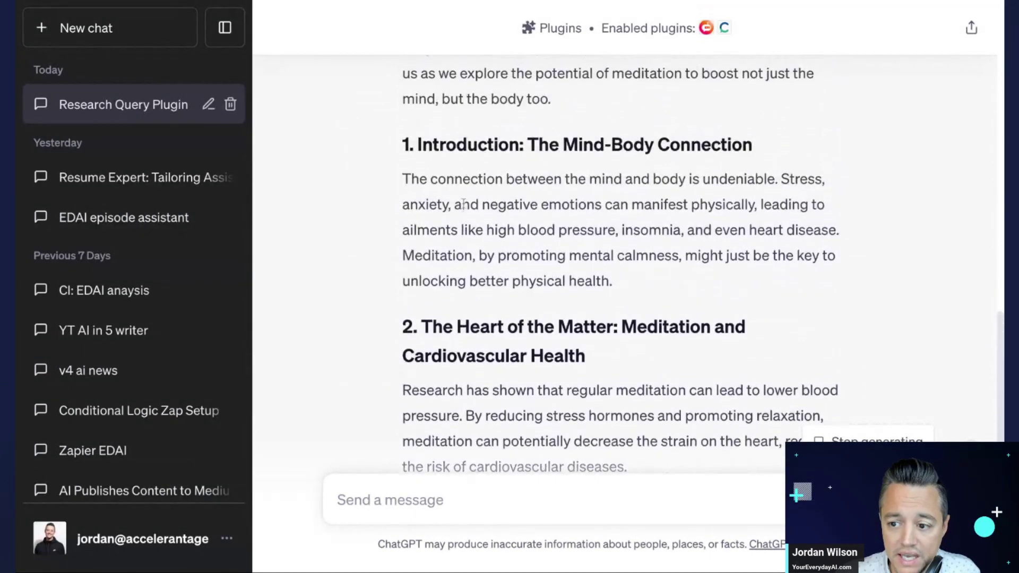
scroll(464, 204, "up", 2)
left_click_drag(405, 126, 540, 195)
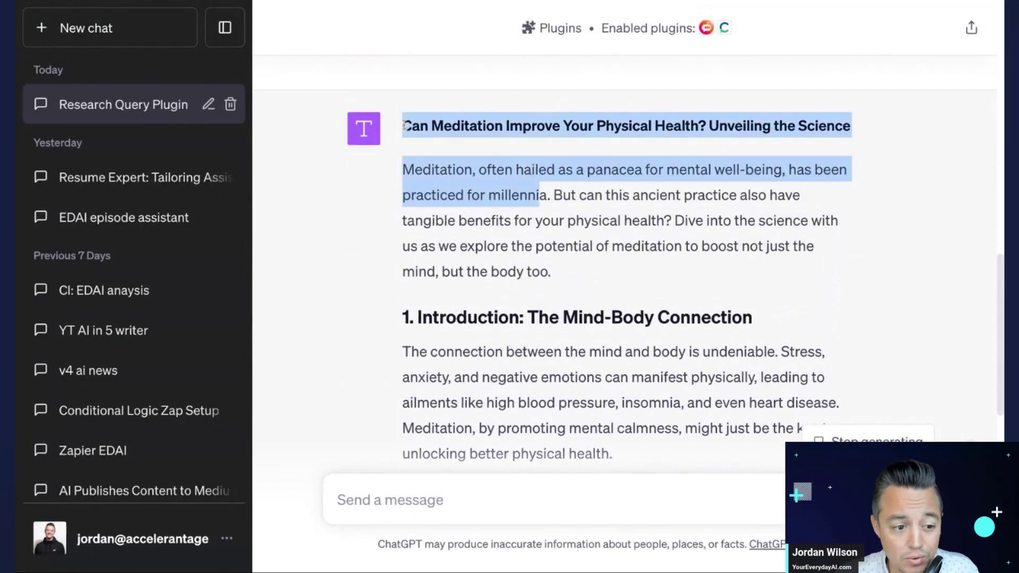
left_click(531, 209)
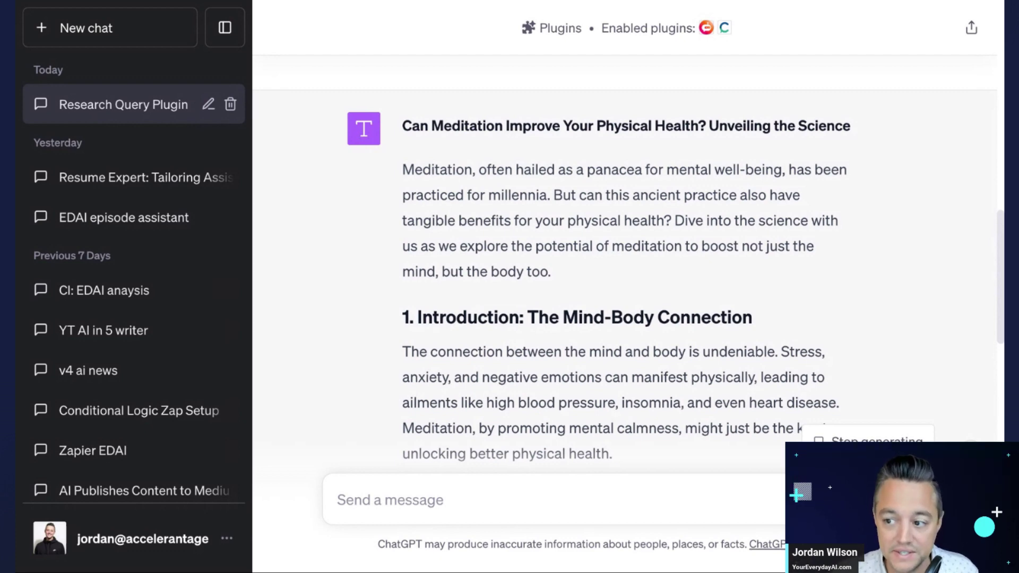
- Reselect the meditation prompt, then highlight the Consensus SEO-blog example prompt
scroll(518, 173, "up", 4)
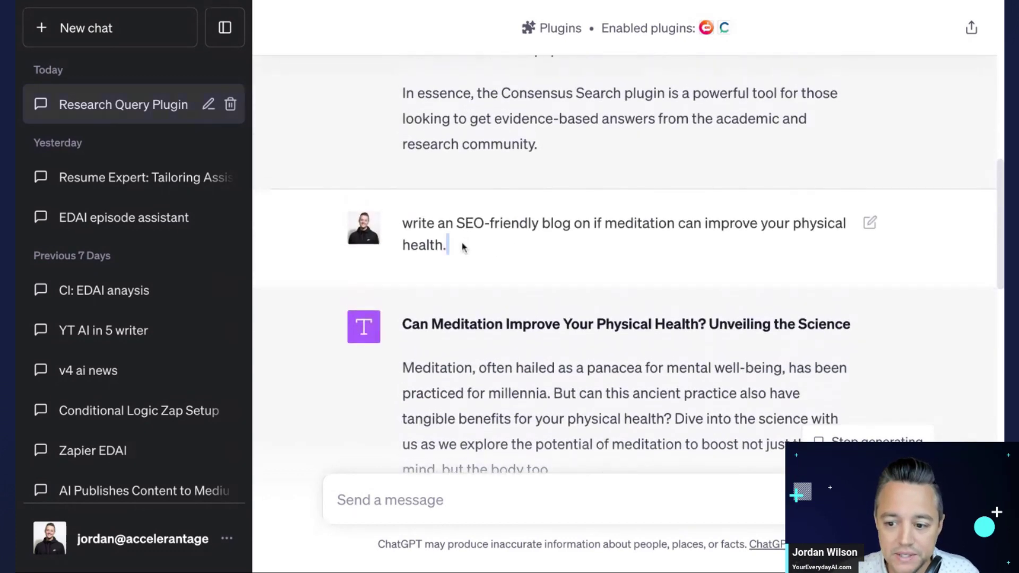
left_click_drag(462, 246, 406, 229)
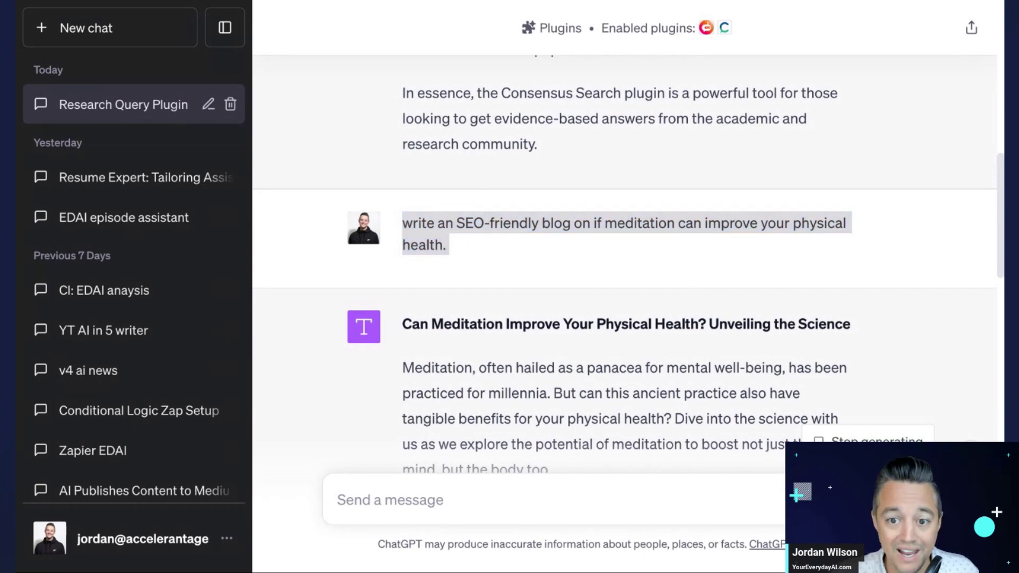
key("alt+Tab")
left_click(202, 282)
key("shift+Down")
key("shift+Down")
key("shift+Down")
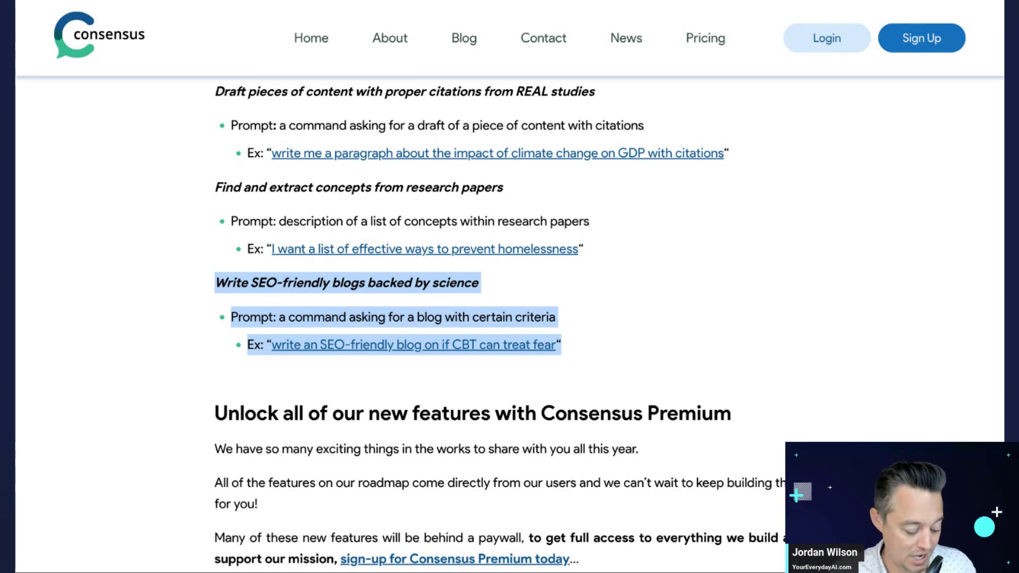
- Go back to ChatGPT, where the meditation blog is still being written
left_click(435, 3)
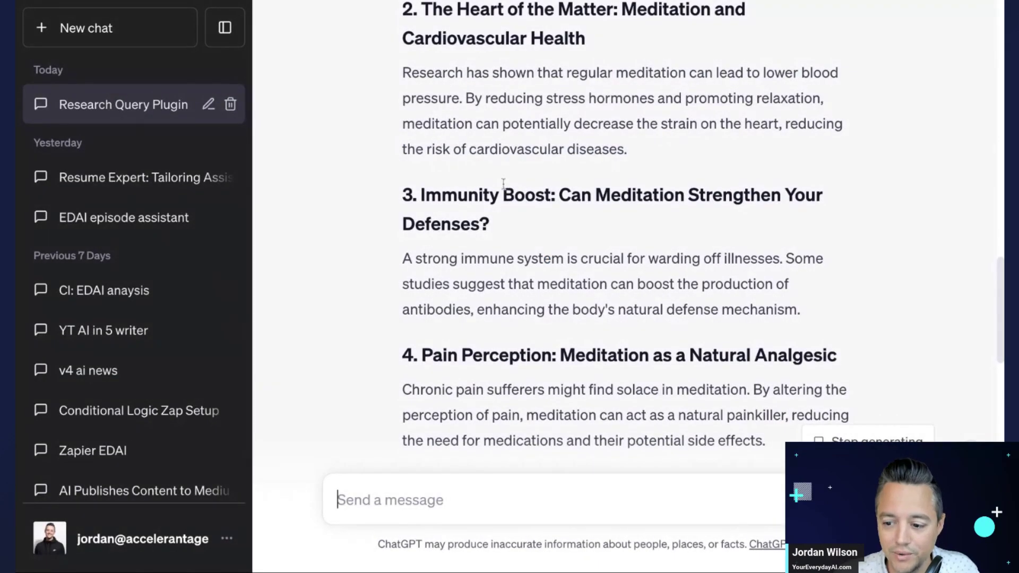
- Select, then deselect, the new Consensus-research meditation blog prompt
scroll(504, 186, "up", 6)
scroll(504, 186, "down", 15)
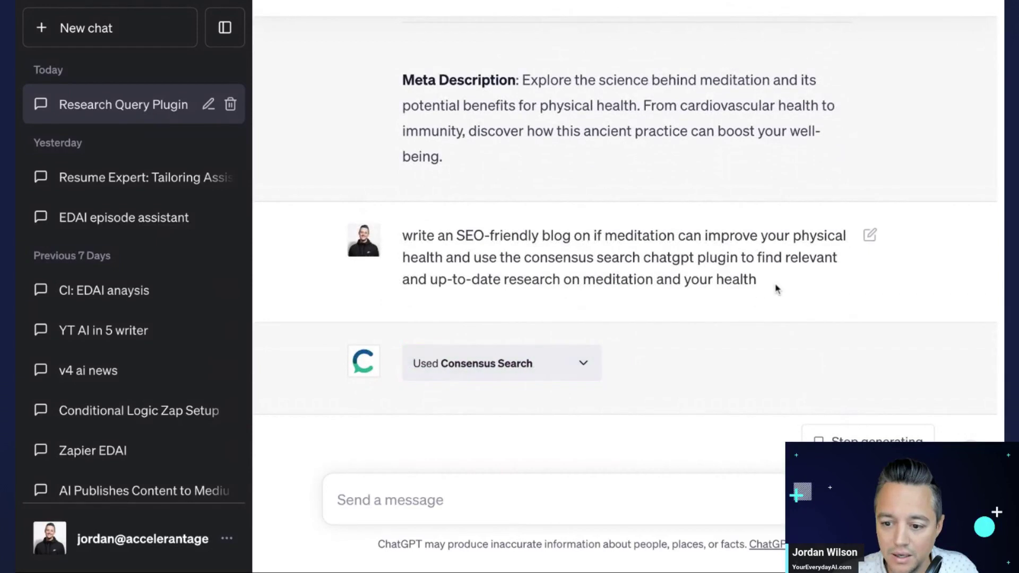
triple_click(775, 288)
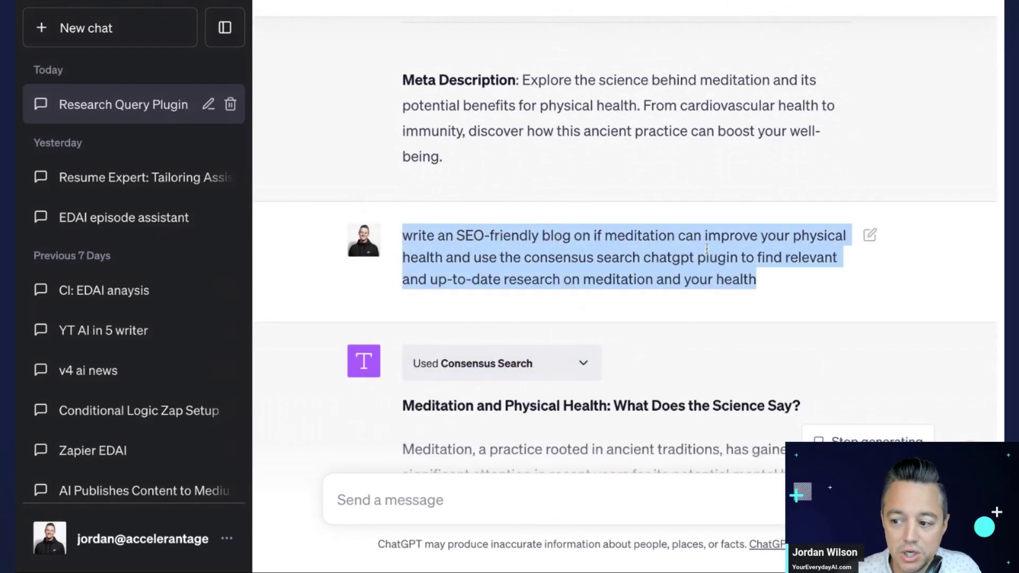
scroll(697, 260, "up", 1)
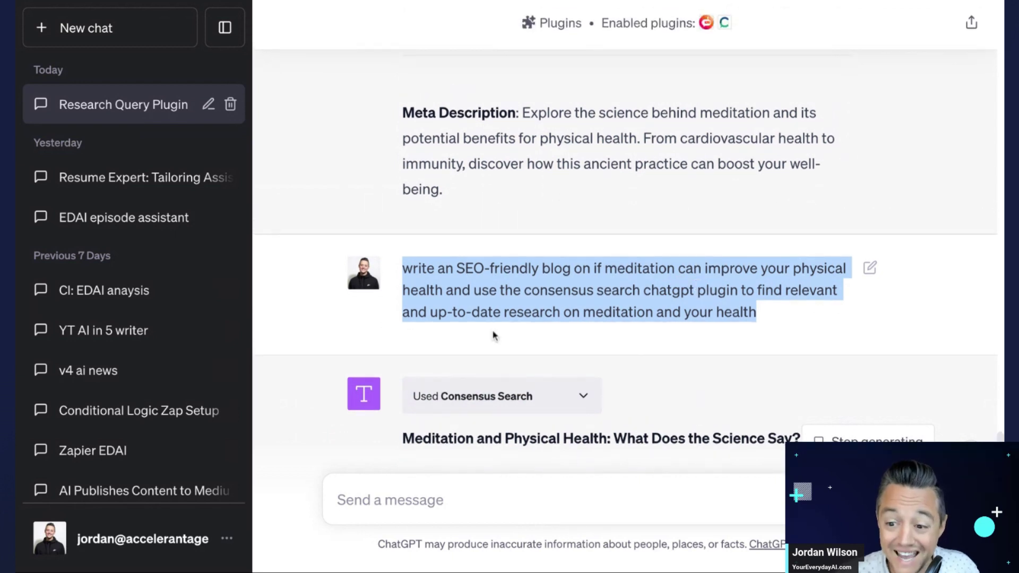
left_click(709, 291)
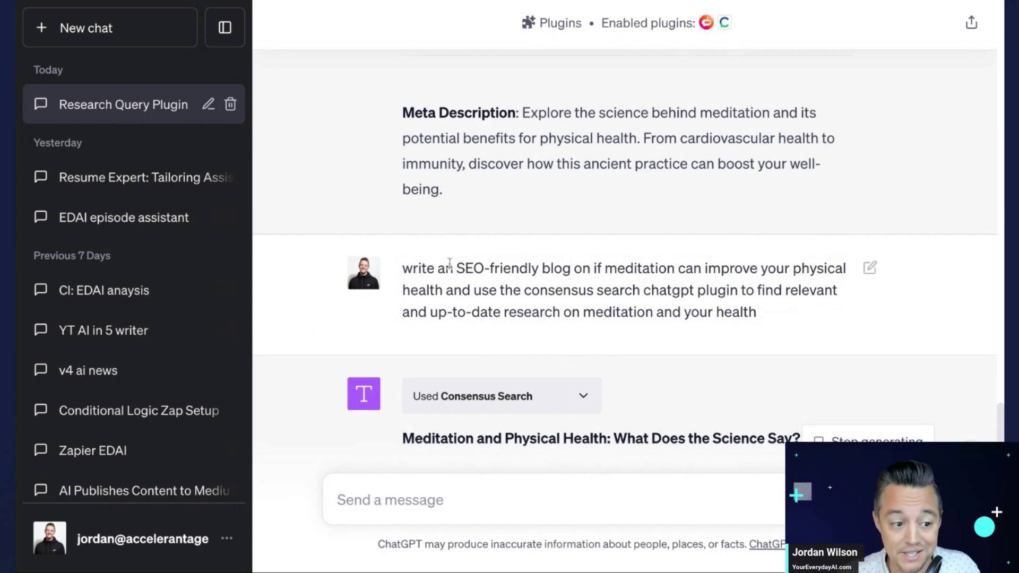
- Scroll up to the Consensus Search query 'What is the effect of meditation on physical health?'
scroll(448, 268, "up", 10)
scroll(448, 265, "up", 10)
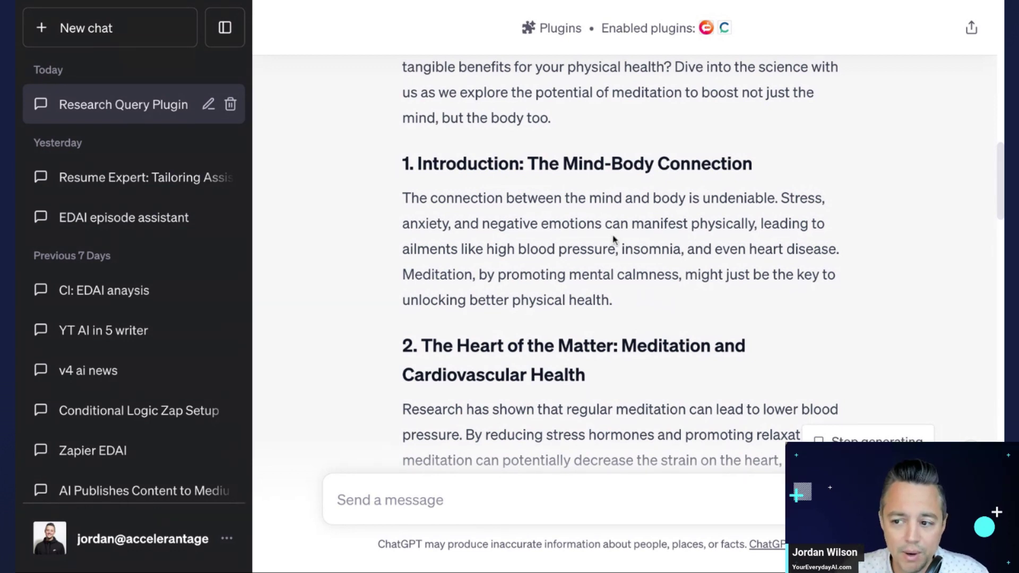
scroll(610, 235, "up", 2)
scroll(612, 235, "up", 1)
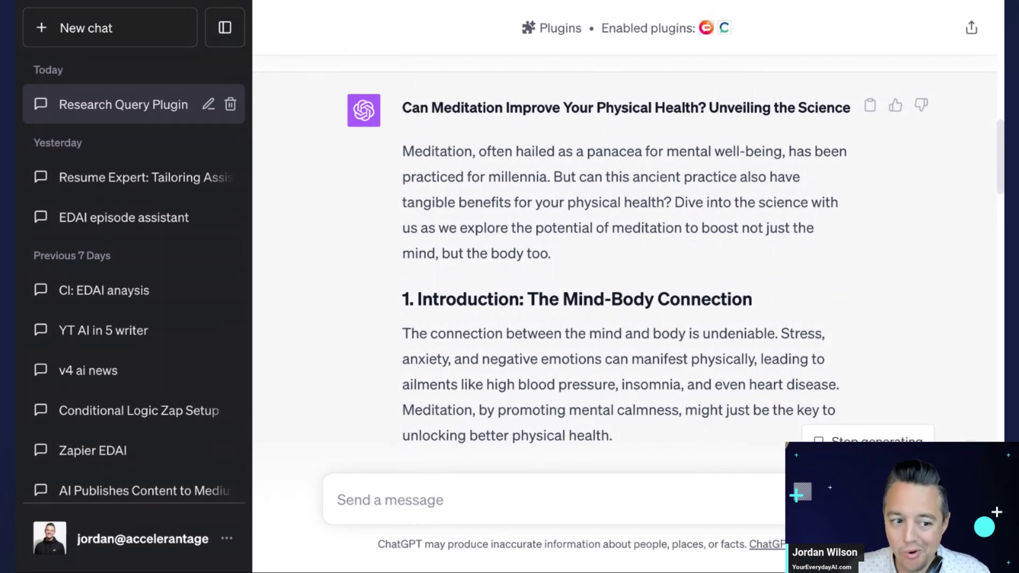
scroll(570, 265, "down", 10)
scroll(571, 263, "down", 2)
scroll(571, 263, "up", 15)
scroll(570, 260, "down", 2)
- Expand the 'Used Consensus Search' details to show the plugin's request and response
left_click(584, 241)
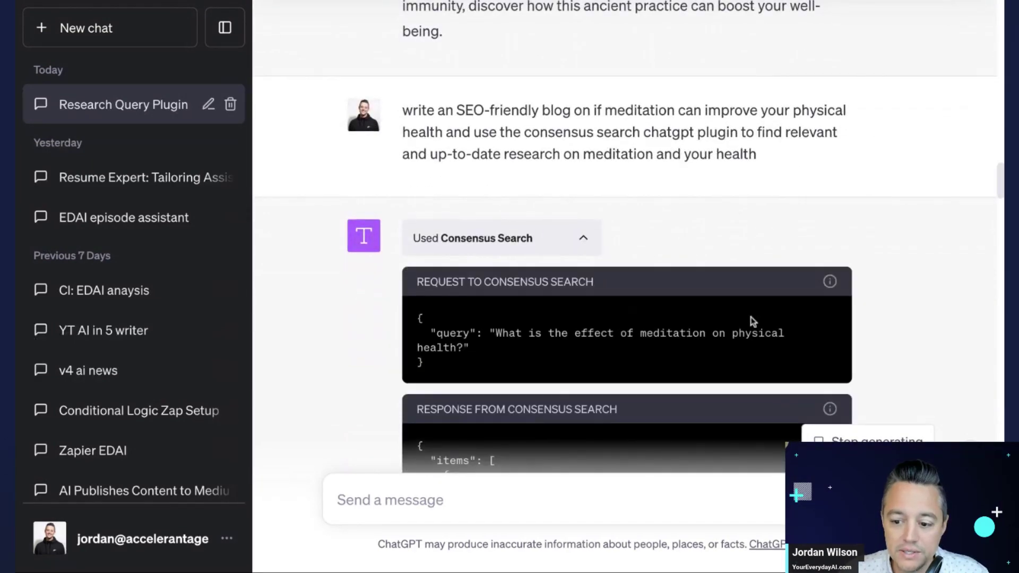
scroll(753, 320, "down", 2)
scroll(562, 313, "down", 4)
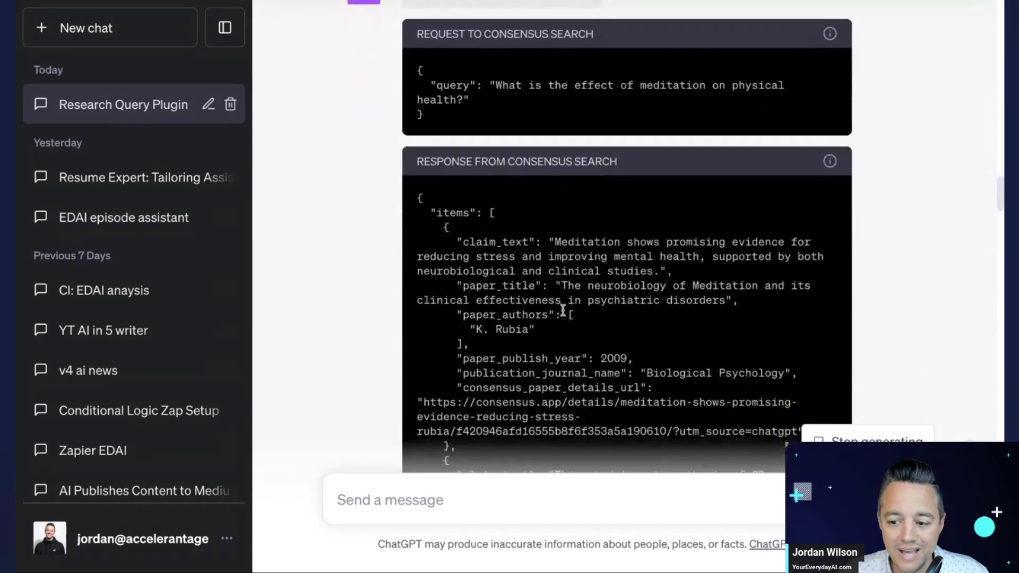
scroll(562, 314, "up", 1)
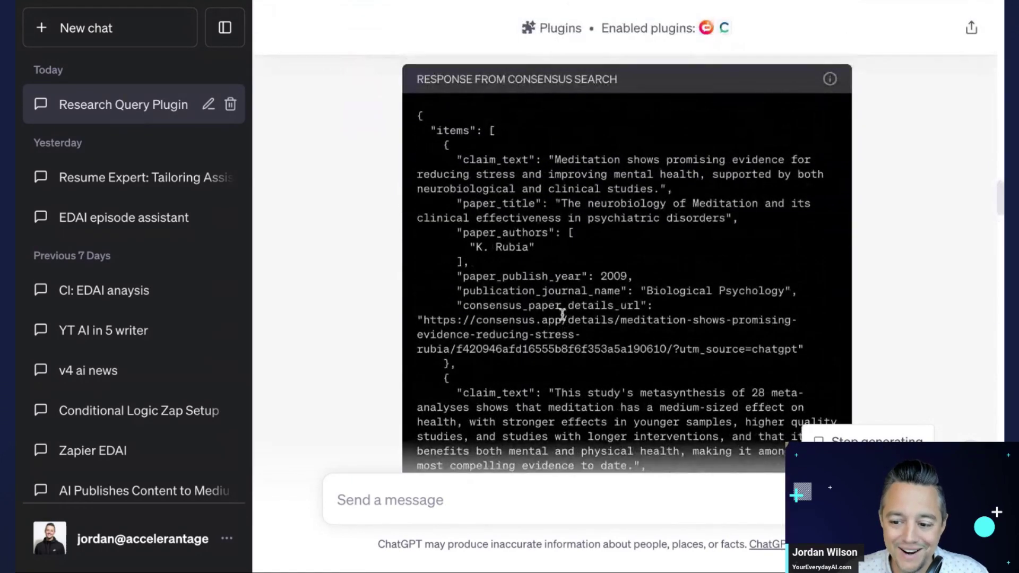
scroll(562, 313, "down", 1)
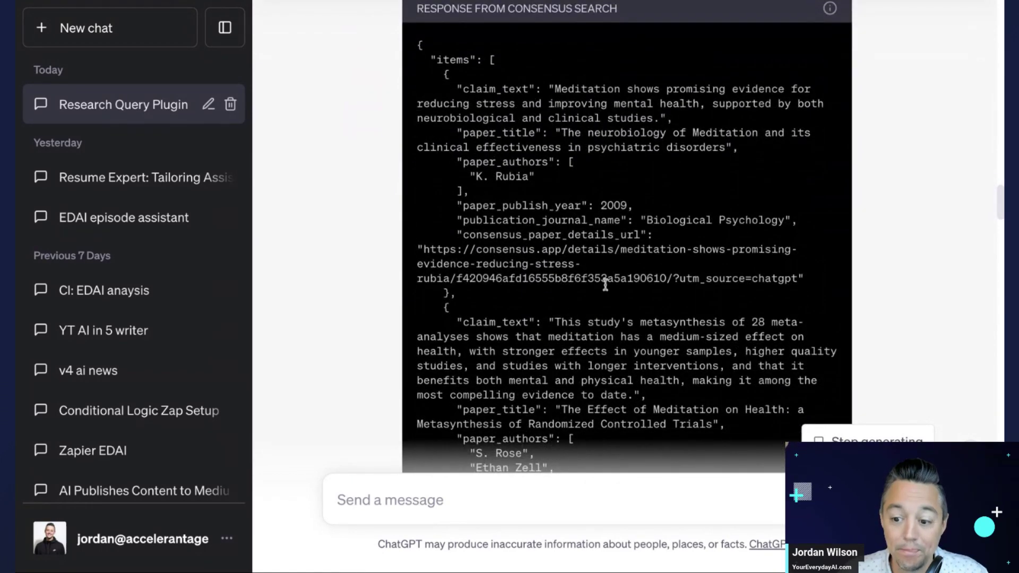
- Select the first paper's consensus_paper_details_url link in the response
double_click(425, 250)
left_click_drag(425, 250, 581, 264)
left_click_drag(425, 250, 673, 278)
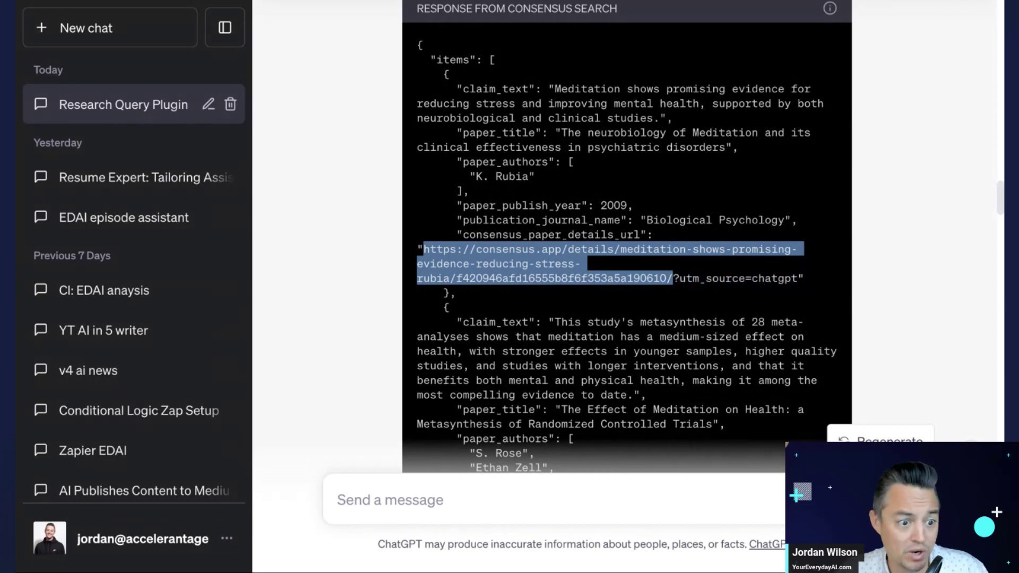
scroll(796, 99, "up", 2)
scroll(793, 100, "up", 1)
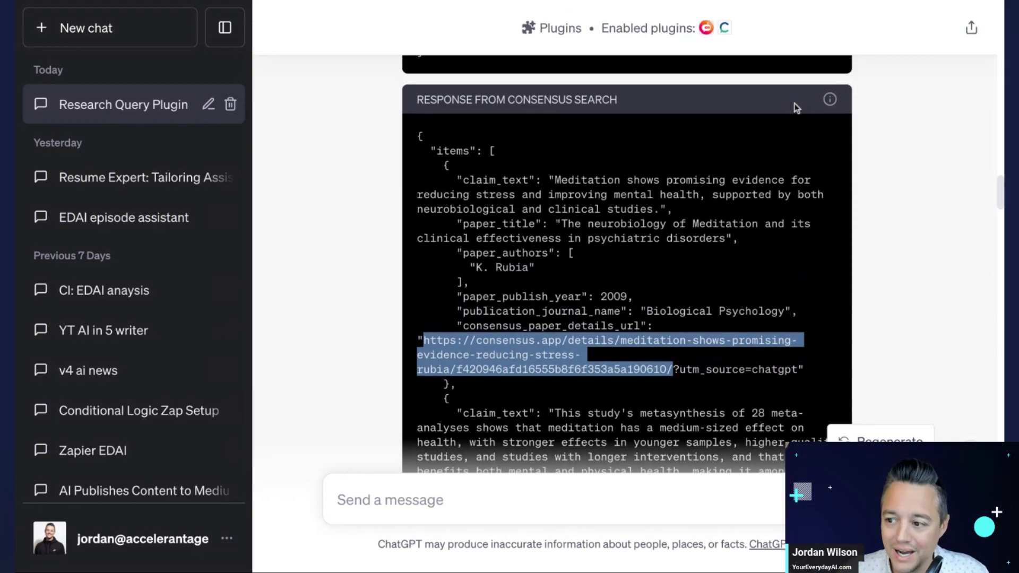
scroll(807, 101, "down", 15)
scroll(766, 154, "down", 18)
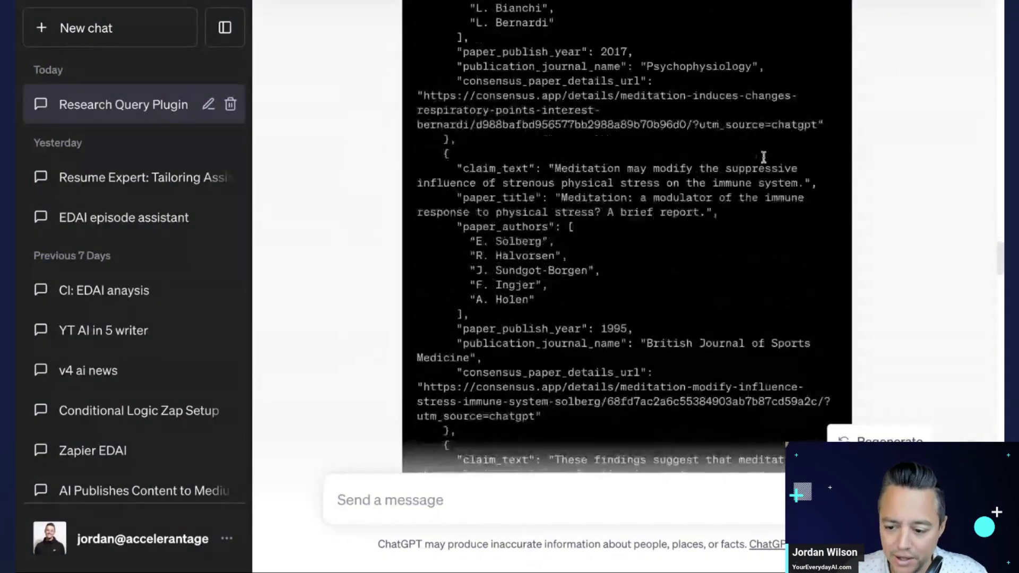
scroll(733, 191, "down", 15)
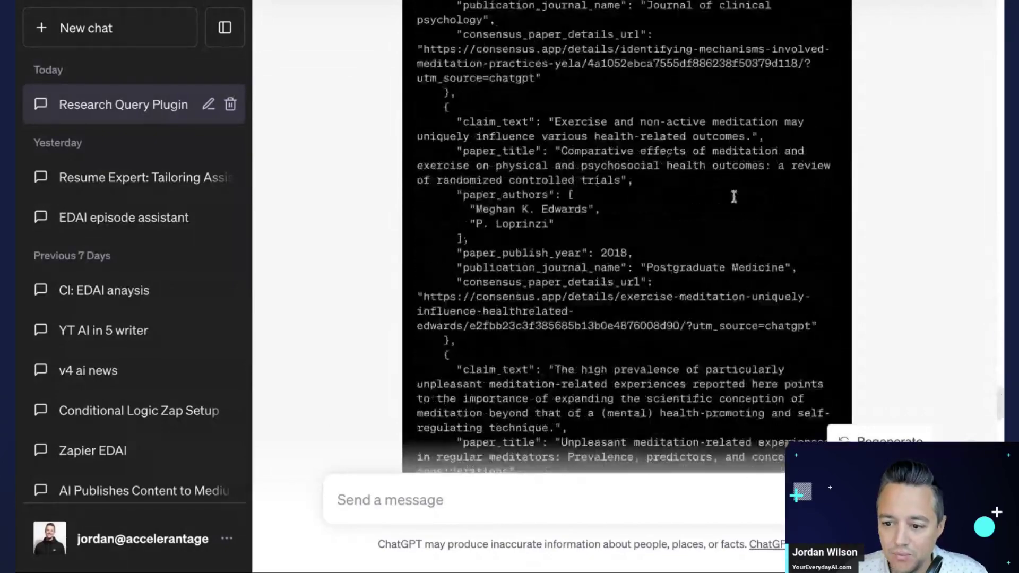
scroll(738, 222, "up", 8)
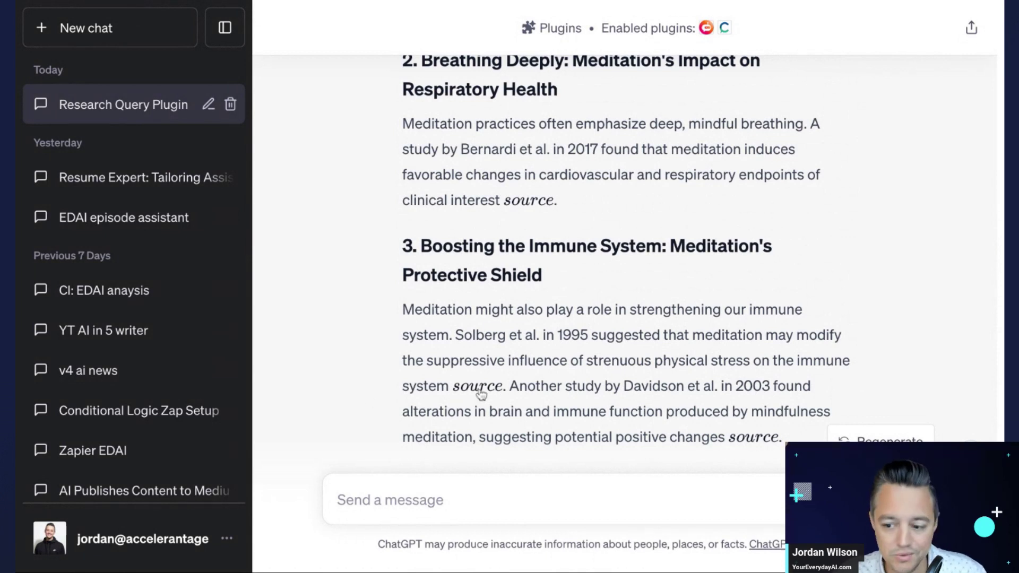
- Scroll through the finding cards, then collapse the 'Used Consensus Search' details
scroll(481, 393, "down", 15)
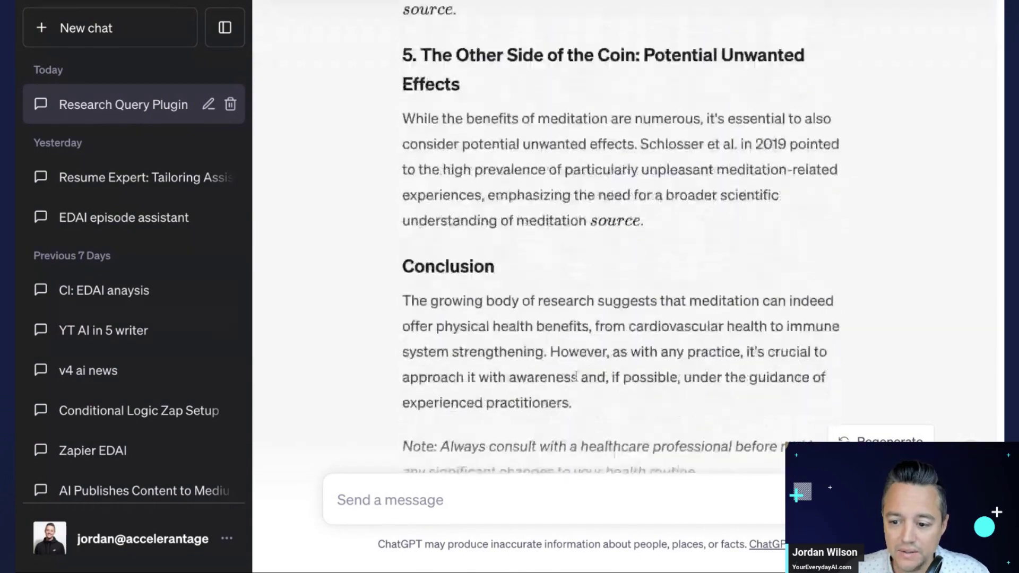
scroll(579, 378, "down", 5)
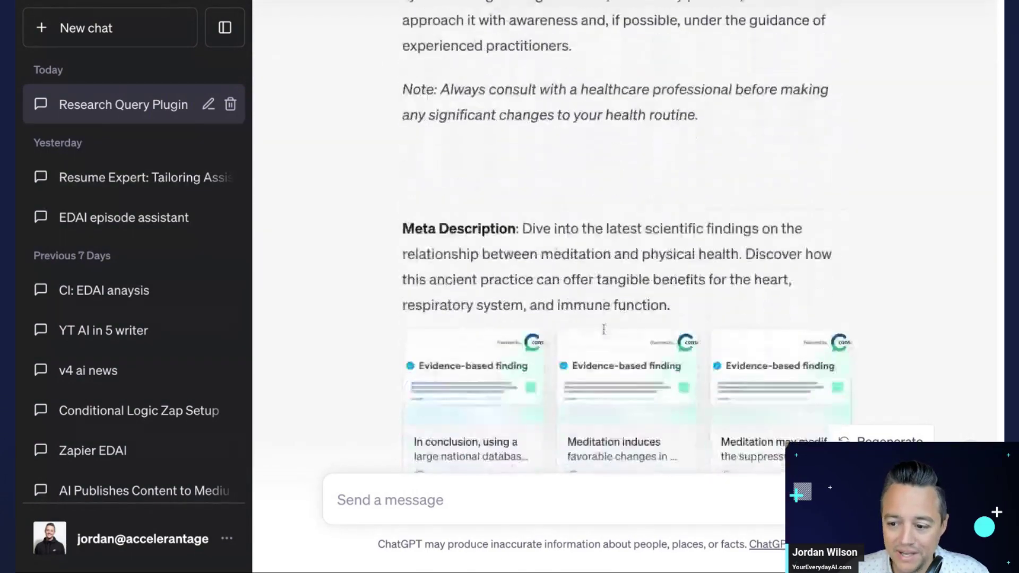
scroll(545, 299, "up", 3)
scroll(467, 372, "down", 2)
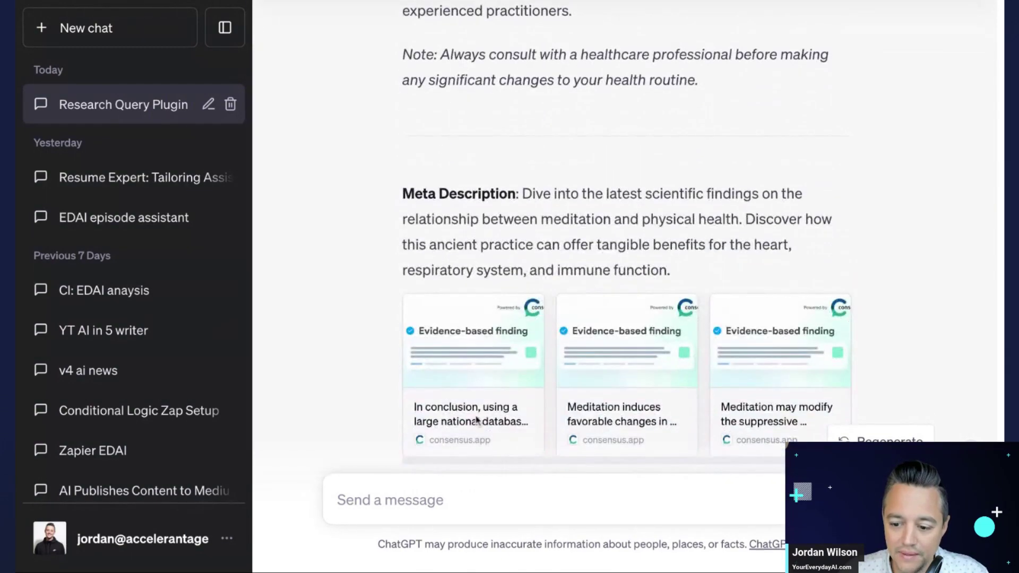
scroll(568, 406, "right", 2)
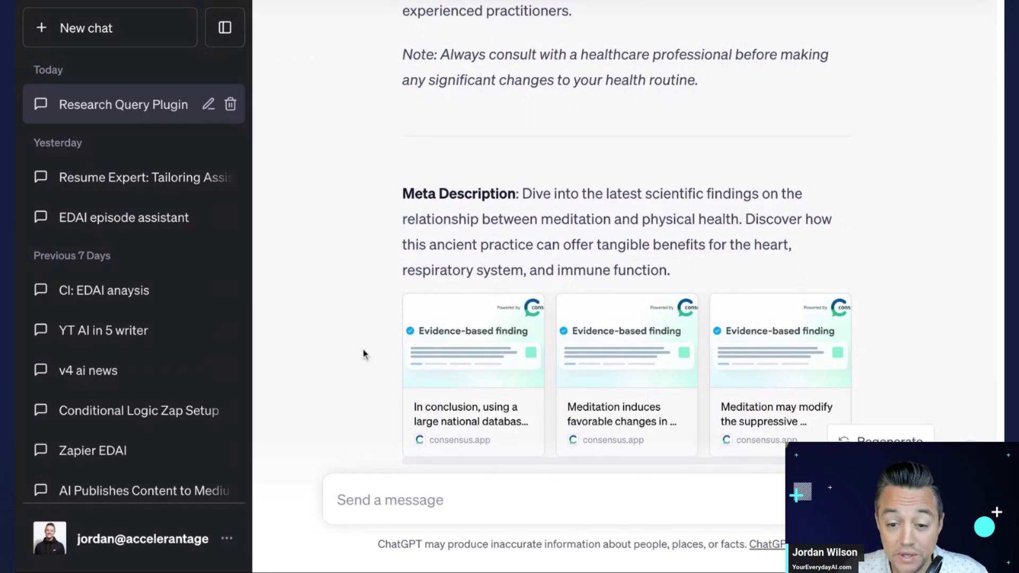
scroll(361, 350, "up", 10)
scroll(387, 345, "up", 15)
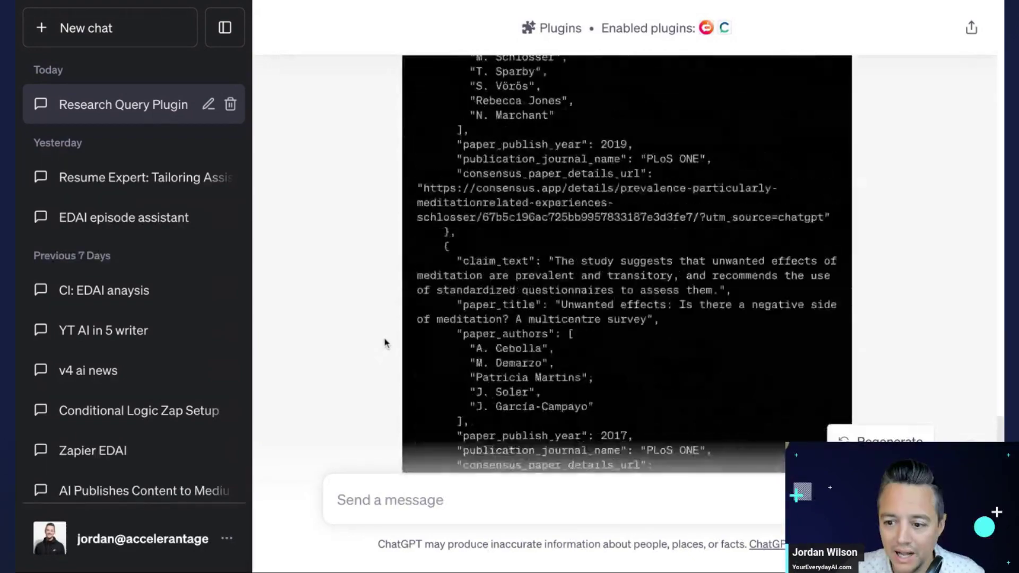
scroll(398, 343, "up", 15)
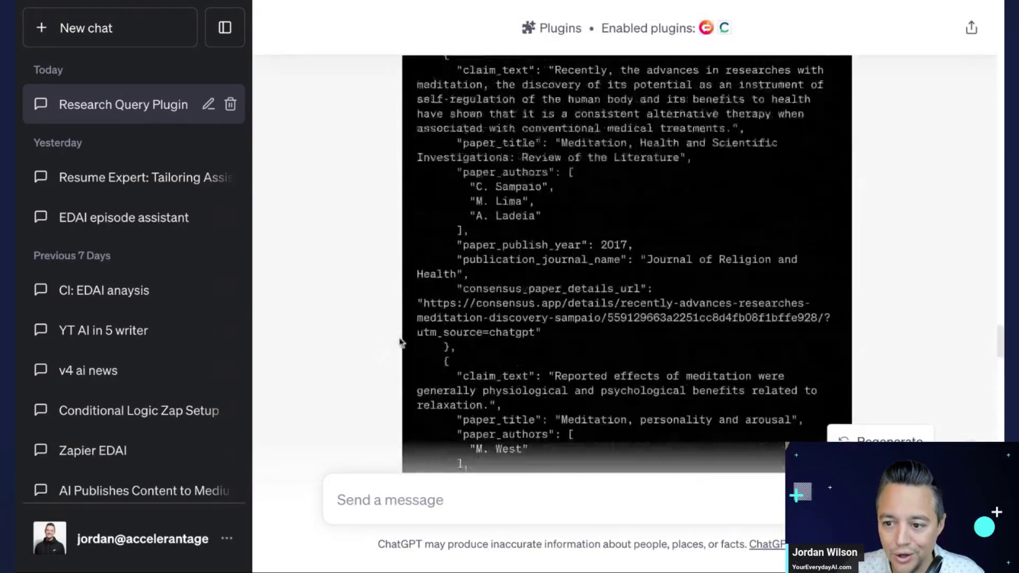
scroll(402, 341, "up", 15)
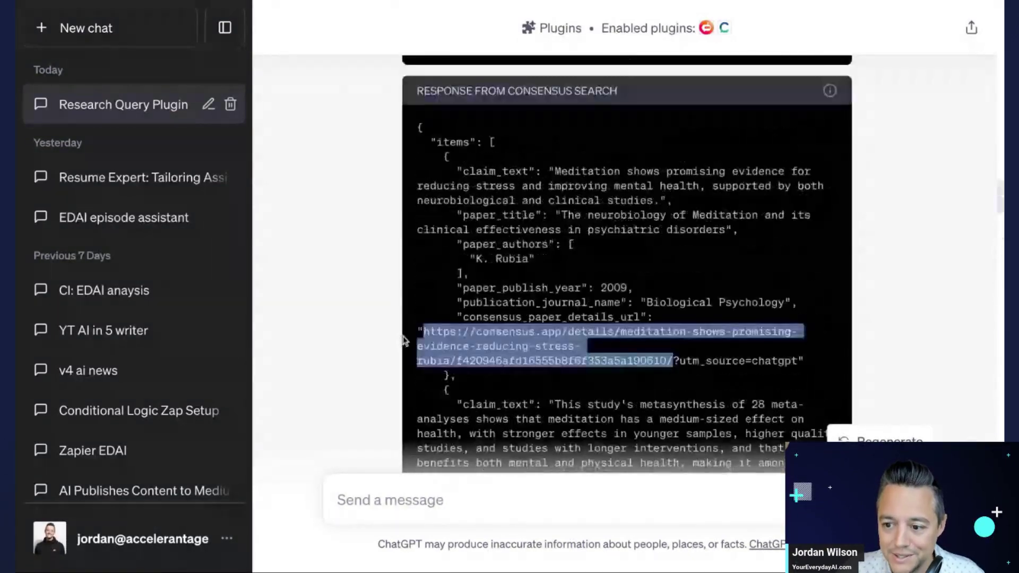
scroll(404, 336, "down", 3)
left_click(584, 74)
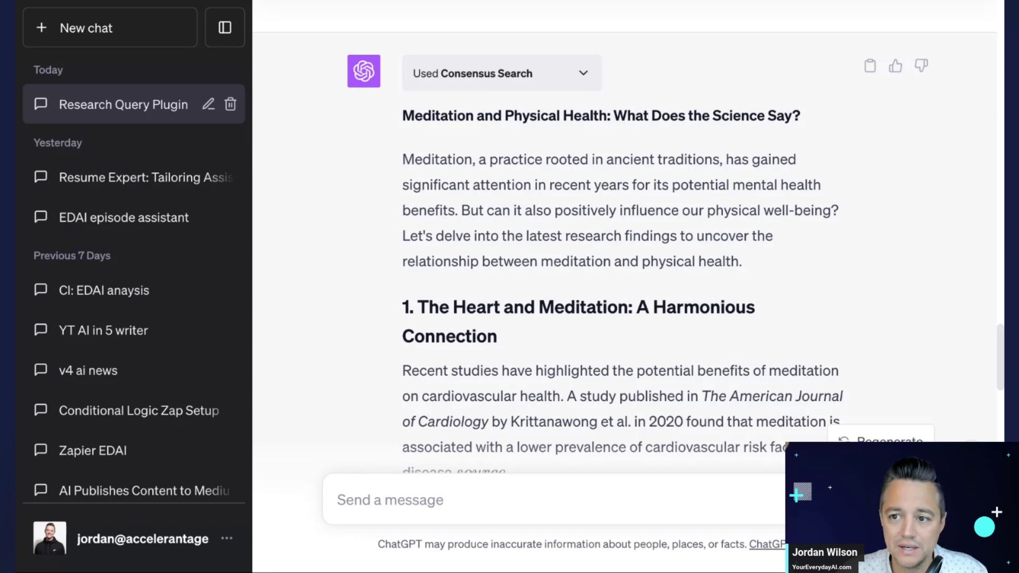
- Collapse the chat-history sidebar and scroll up to the blog response heading
left_click(241, 24)
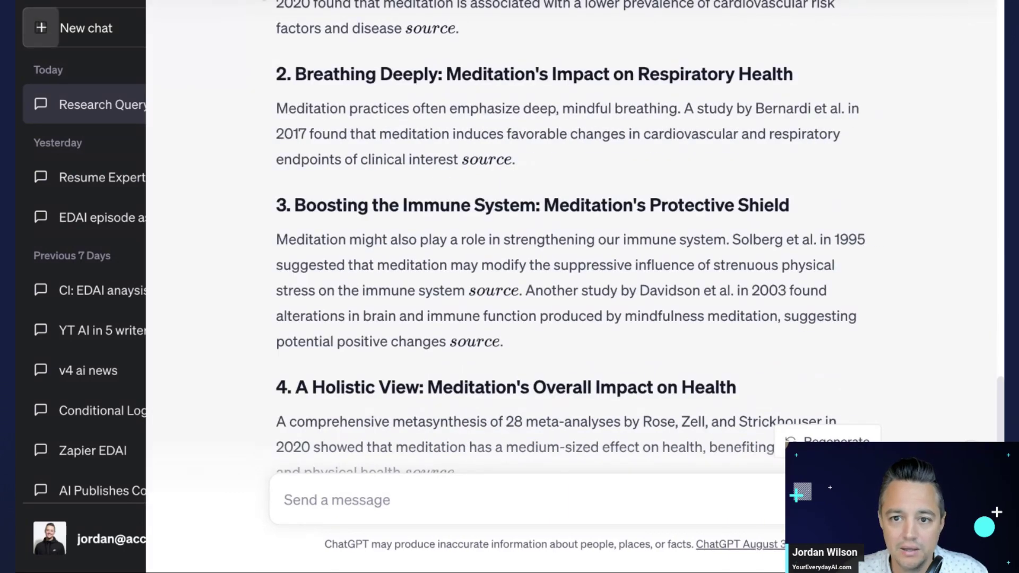
scroll(382, 227, "up", 5)
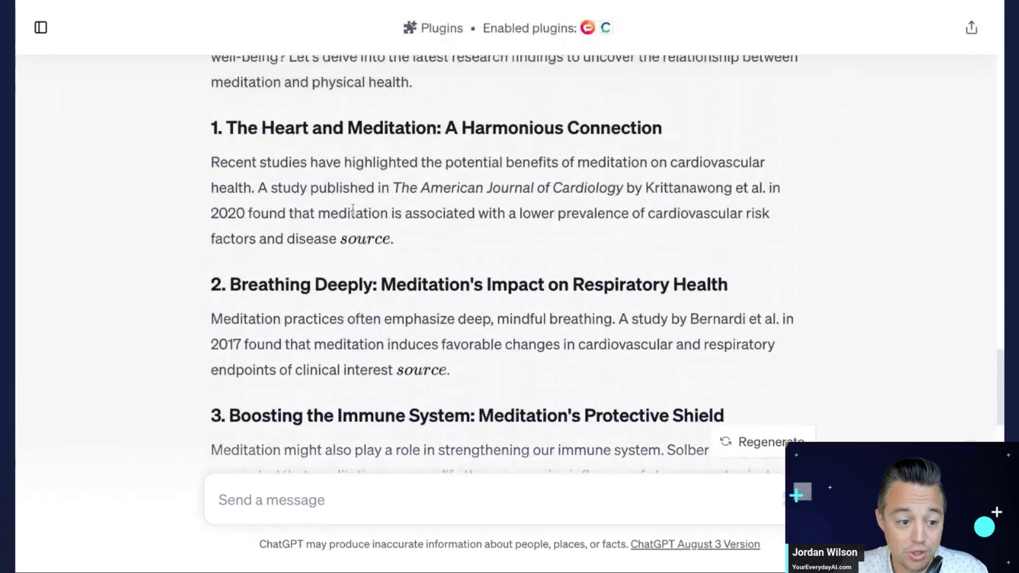
scroll(358, 219, "up", 6)
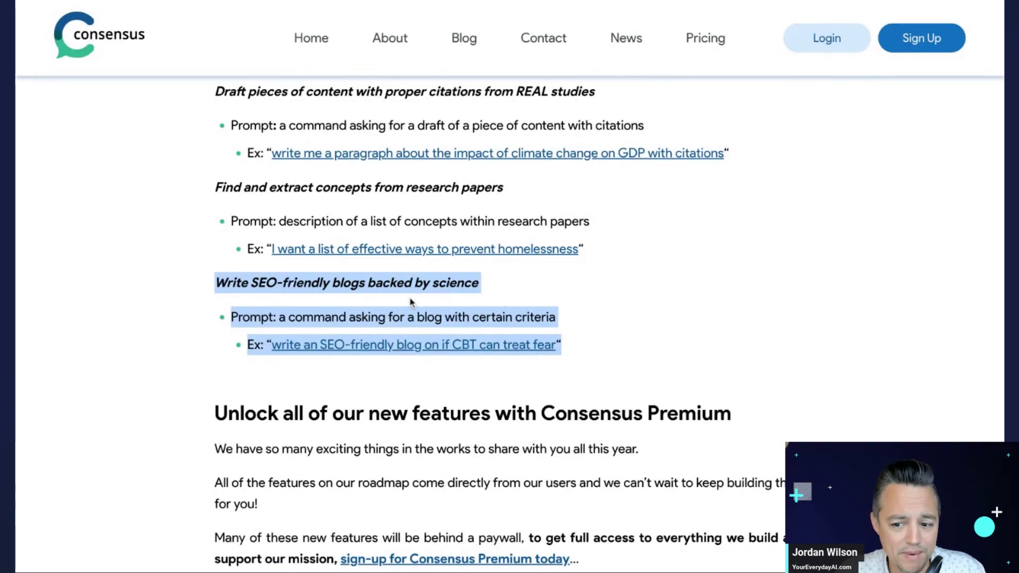
- Deselect the 'Write SEO-friendly blogs backed by science' example on the Consensus page
left_click(371, 284)
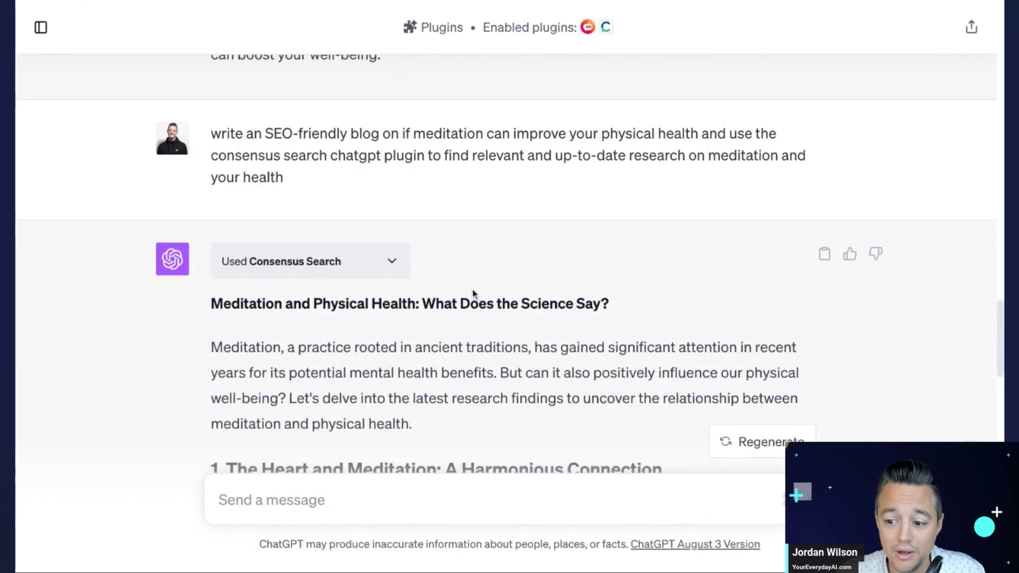
scroll(474, 293, "down", 2)
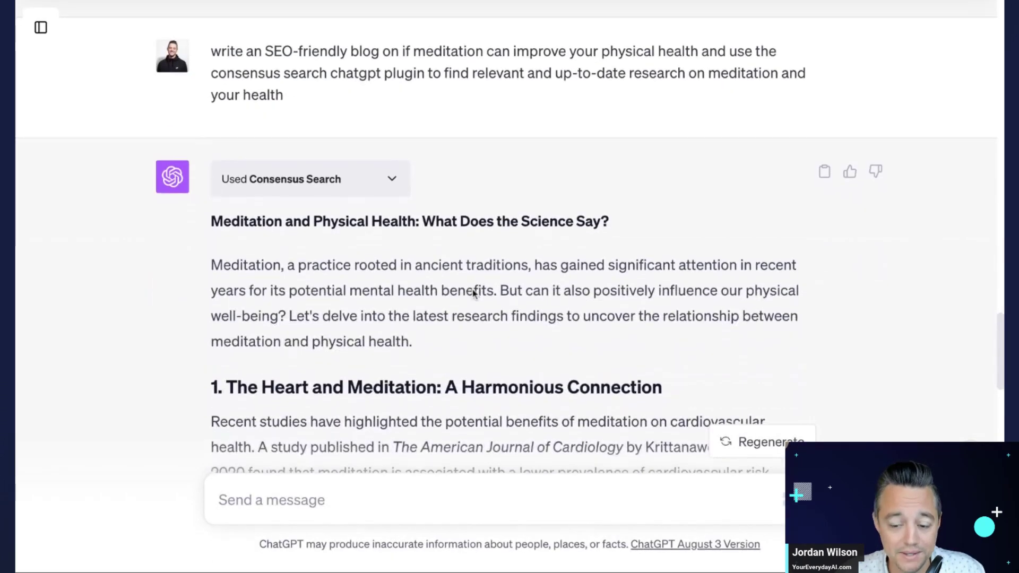
- Scroll back up to the meditation blog prompt in ChatGPT
scroll(471, 289, "up", 2)
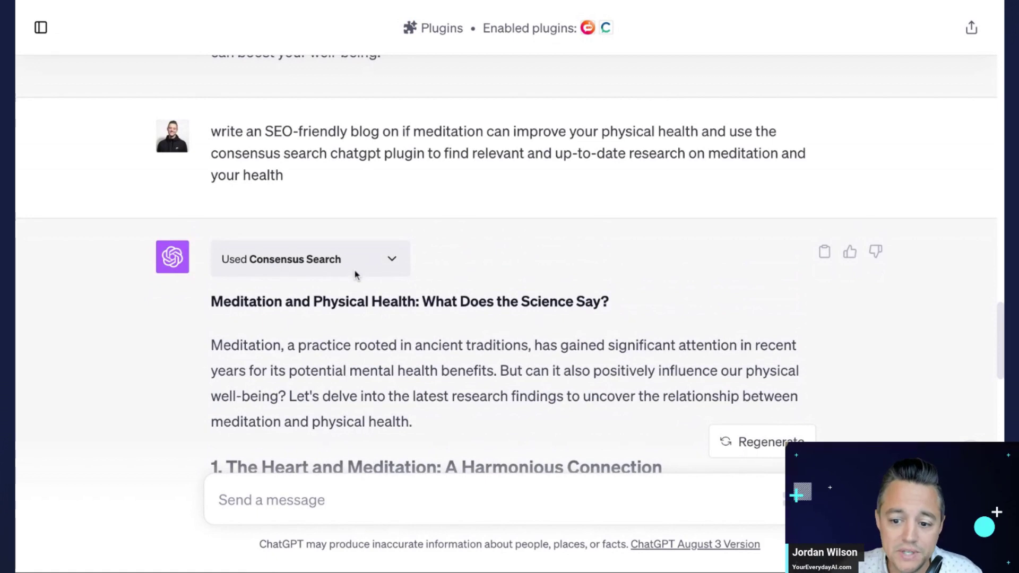